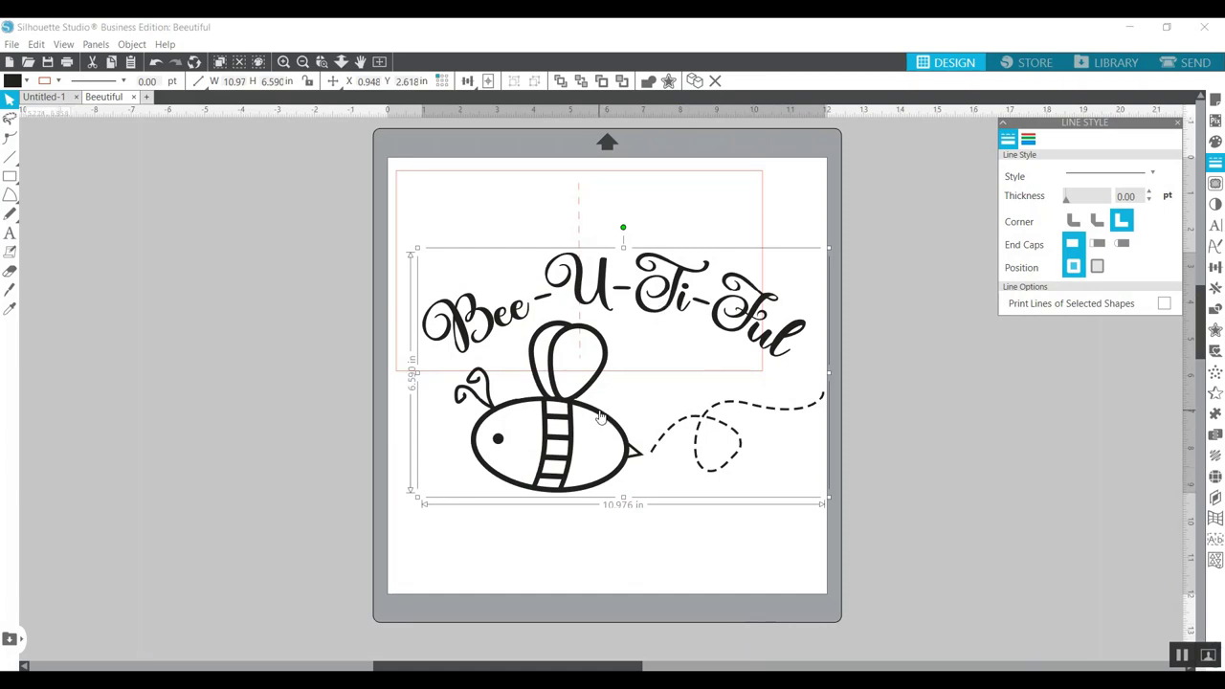
# - Move the bee design below the card template and set the card's height to 5 in
pyautogui.moveTo(601, 416); pyautogui.dragTo(575, 544)
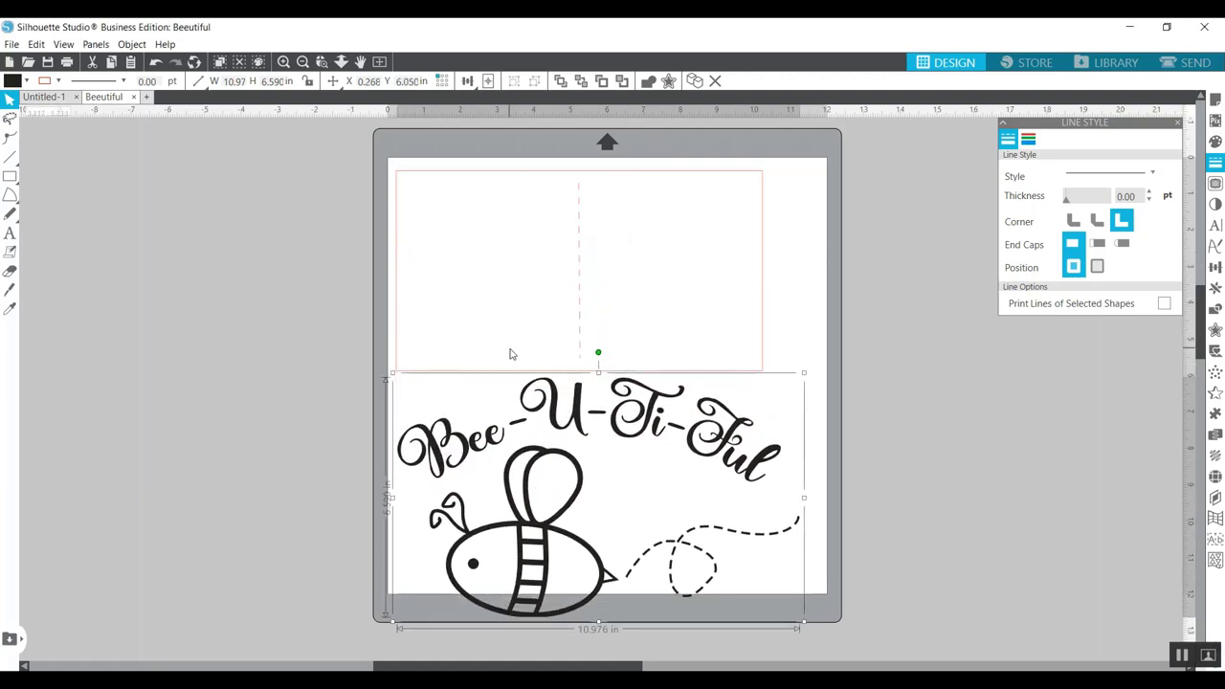
pyautogui.moveTo(513, 375); pyautogui.dragTo(508, 421)
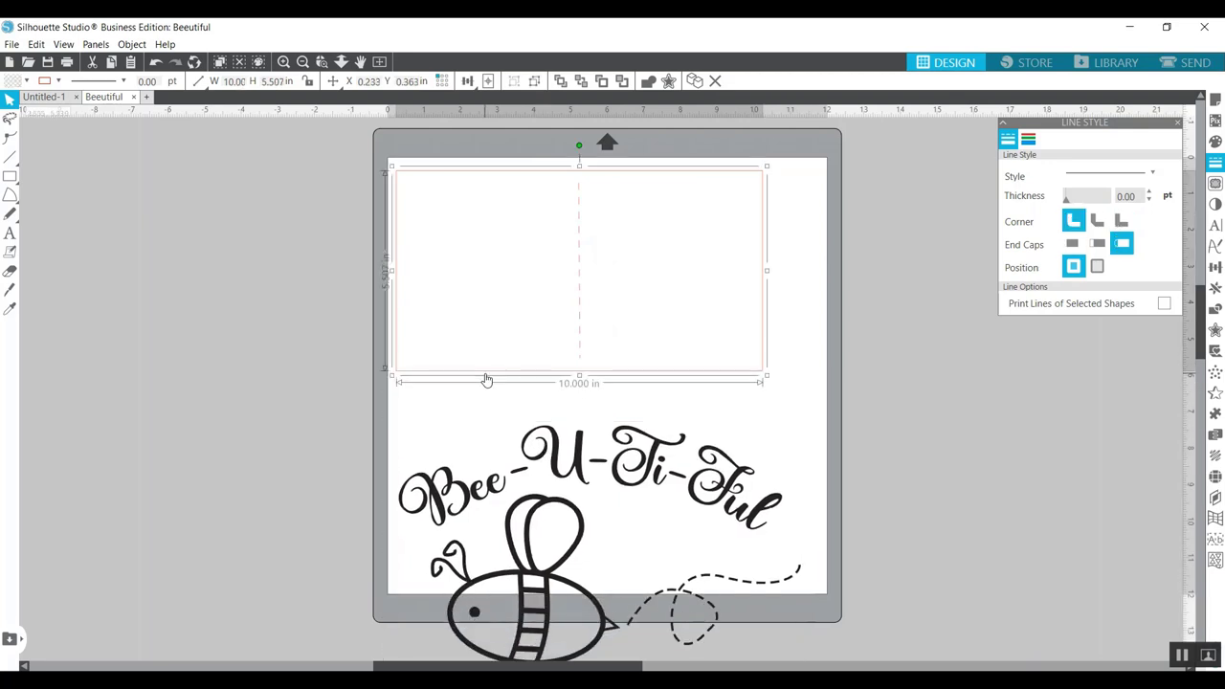
pyautogui.click(397, 255)
pyautogui.moveTo(264, 81); pyautogui.dragTo(290, 82)
pyautogui.press('Return')
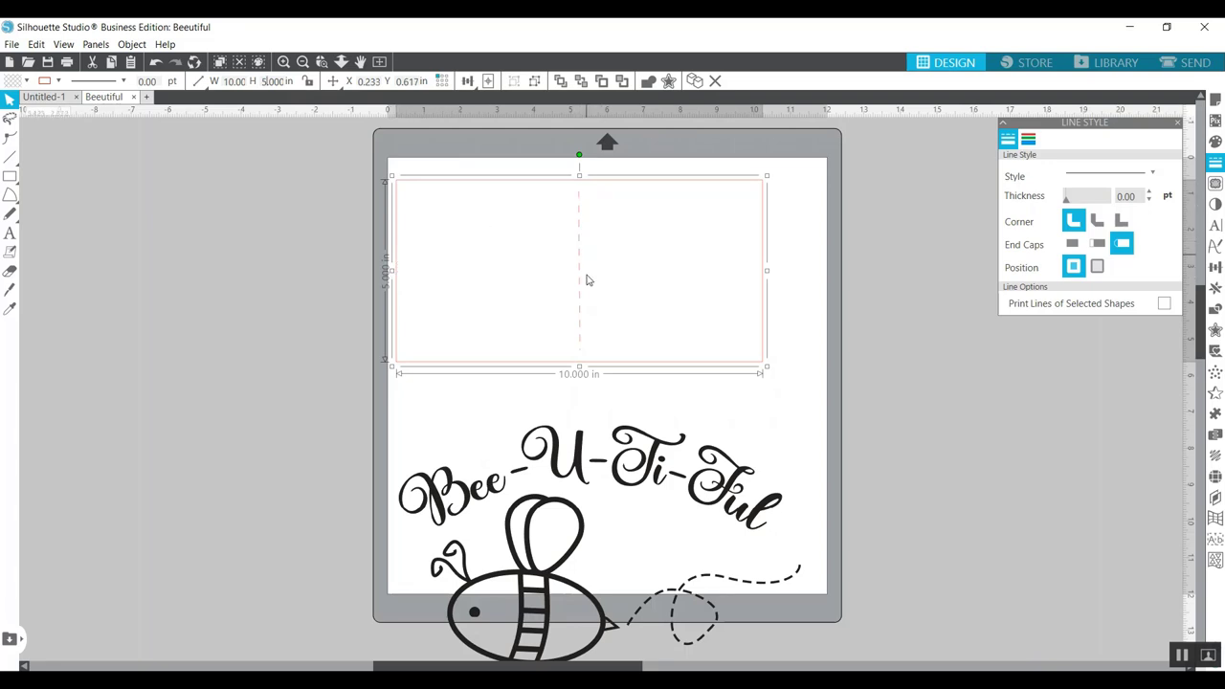
# - Reposition the card near the mat's upper-left corner and bring the bee design back up so it fits on the page
pyautogui.moveTo(590, 366)
pyautogui.mouseDown()
pyautogui.moveTo(606, 365)
pyautogui.moveTo(597, 359)
pyautogui.mouseUp()
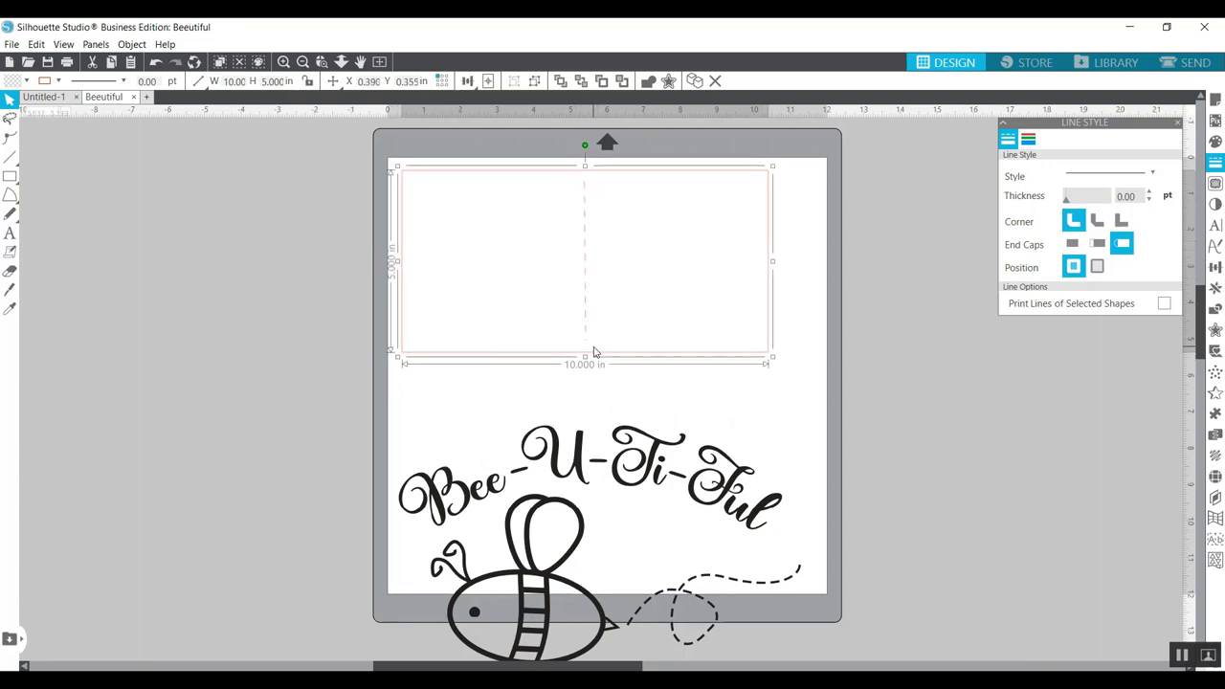
pyautogui.moveTo(658, 458); pyautogui.dragTo(665, 345)
pyautogui.click(512, 203)
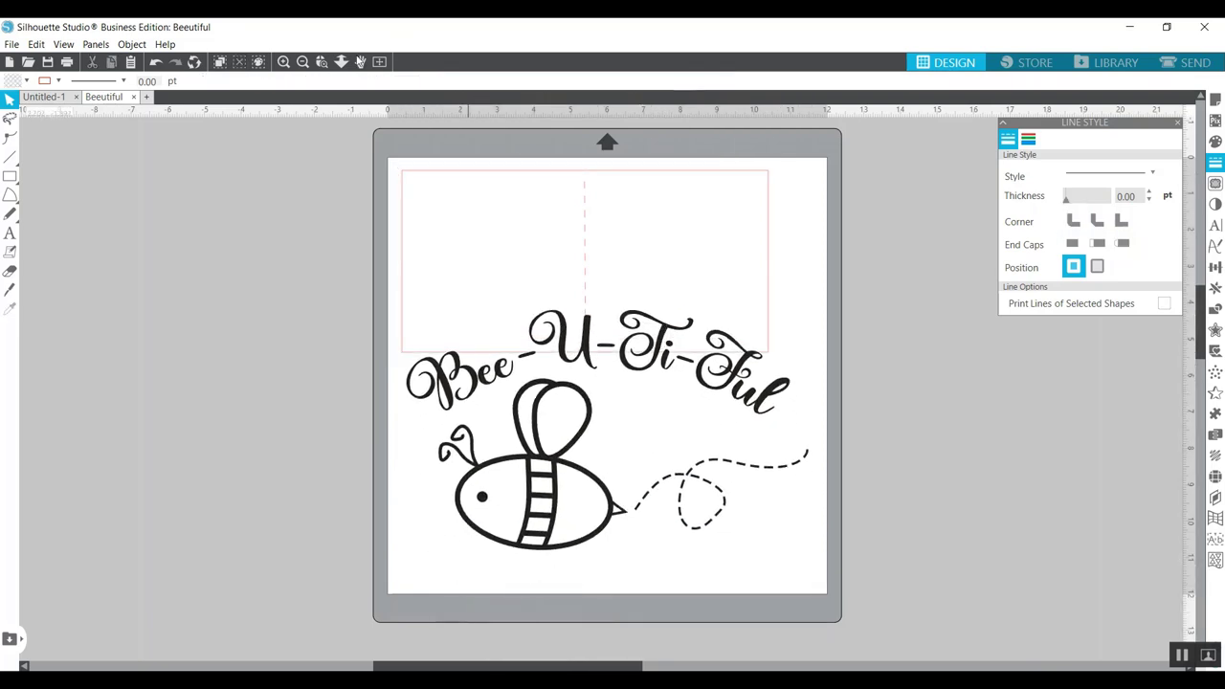
# - Examine the bee design's lettering and its cut outlines close up, in both the design view and the send preview
pyautogui.click(284, 63)
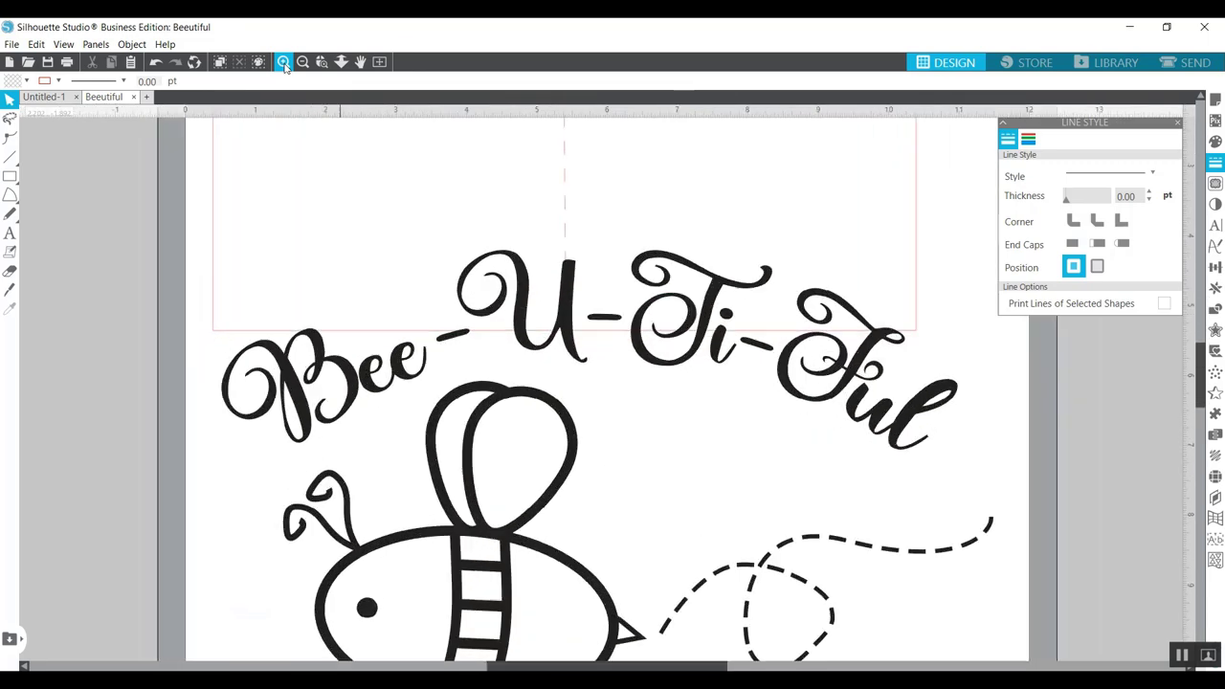
pyautogui.scroll(-1, 779, 275)
pyautogui.scroll(-2, 780, 275)
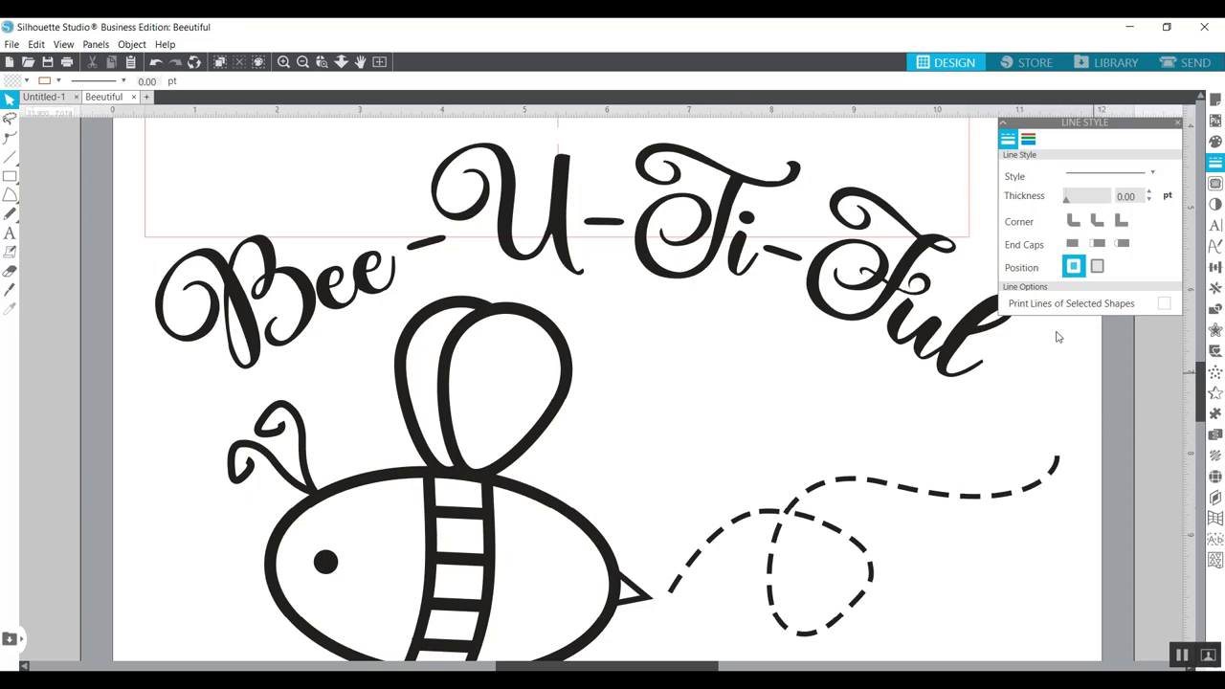
pyautogui.click(1192, 62)
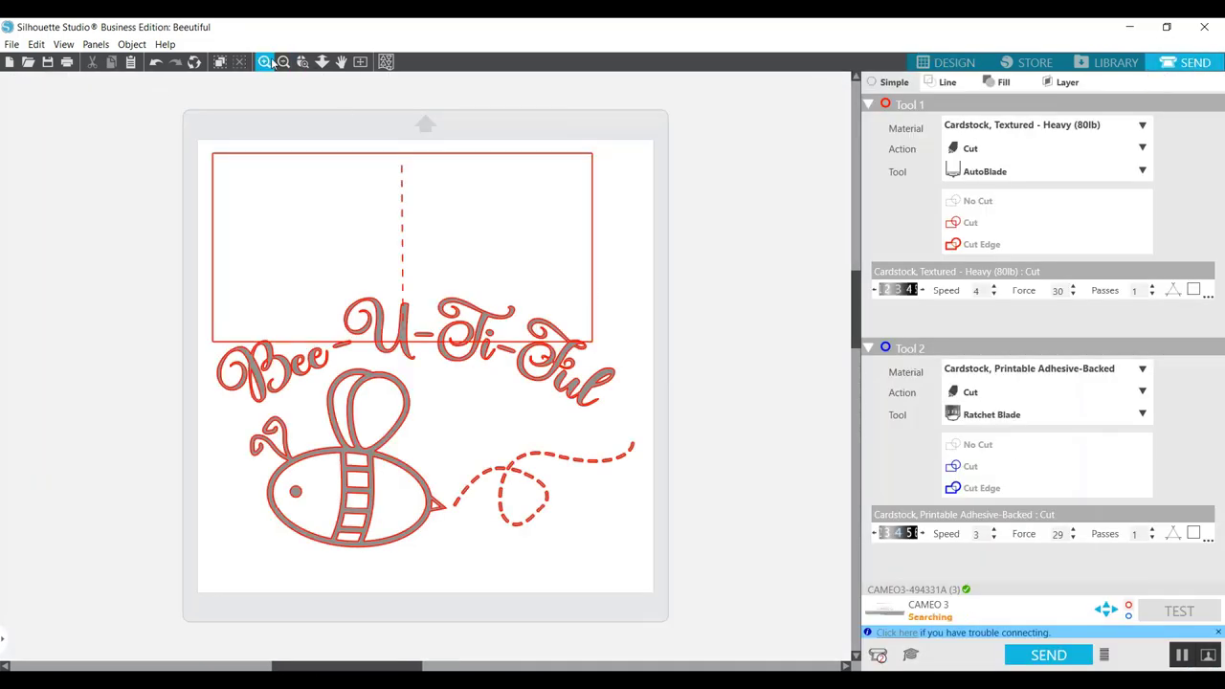
pyautogui.click(264, 61)
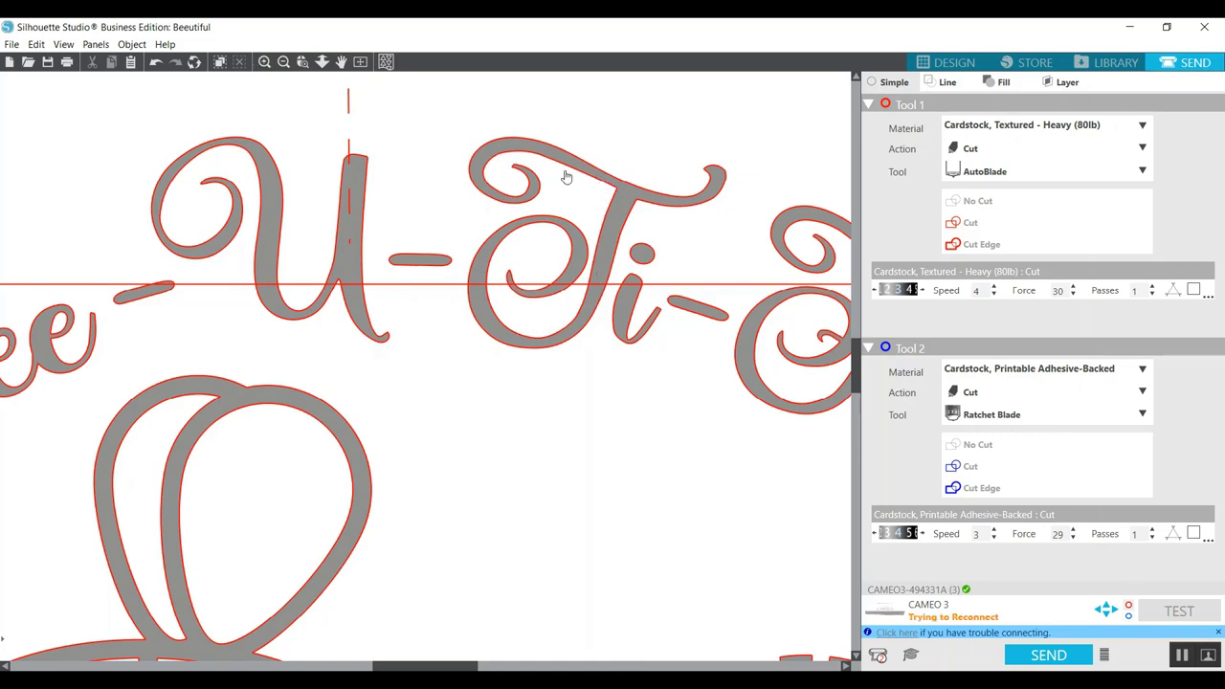
pyautogui.click(955, 67)
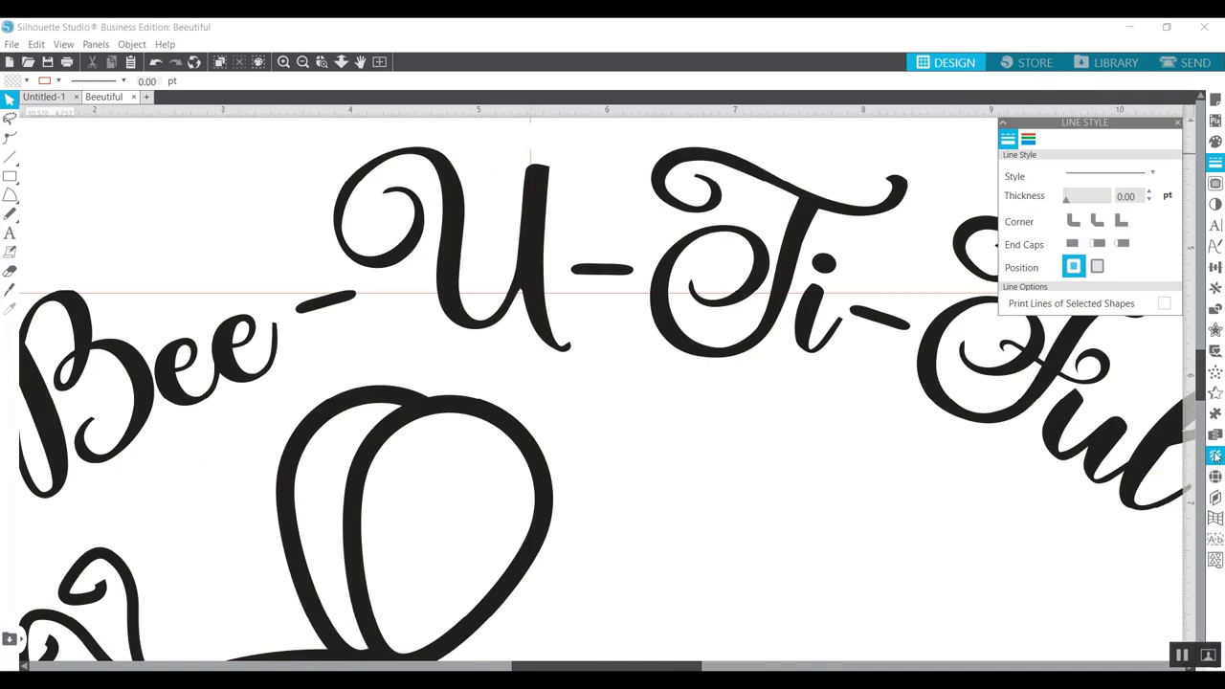
# - Apply the grid-pattern fill effect from Line Effects to the whole bee design
pyautogui.click(1216, 458)
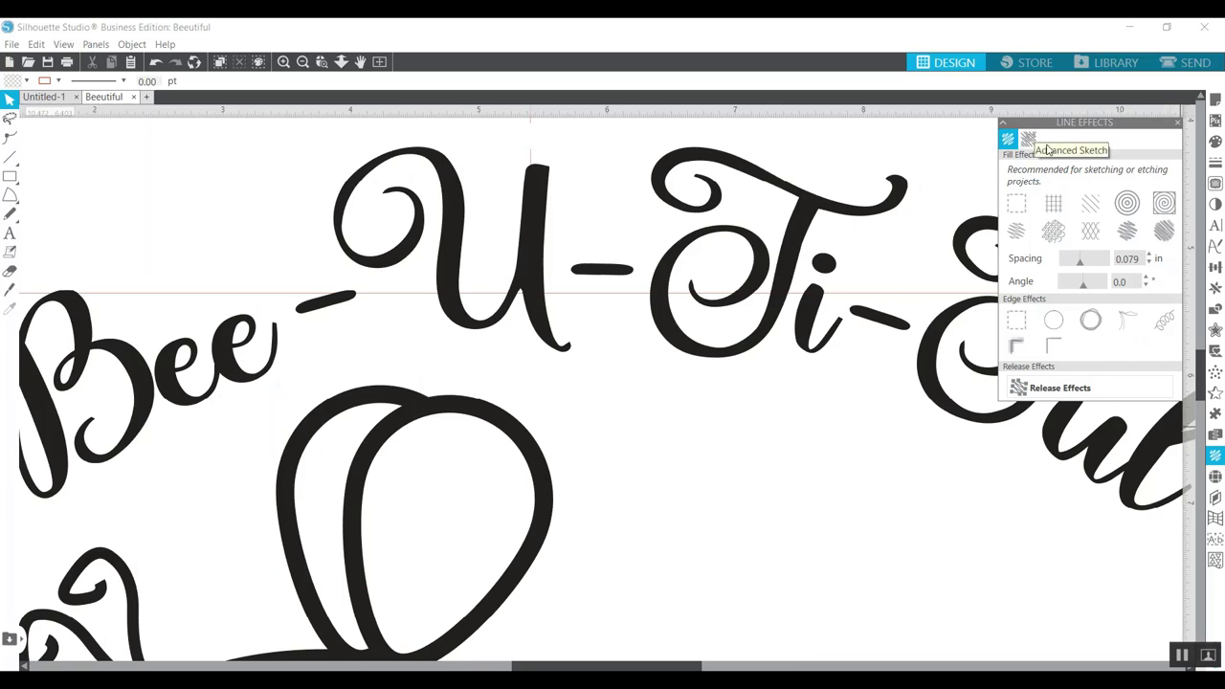
pyautogui.click(811, 211)
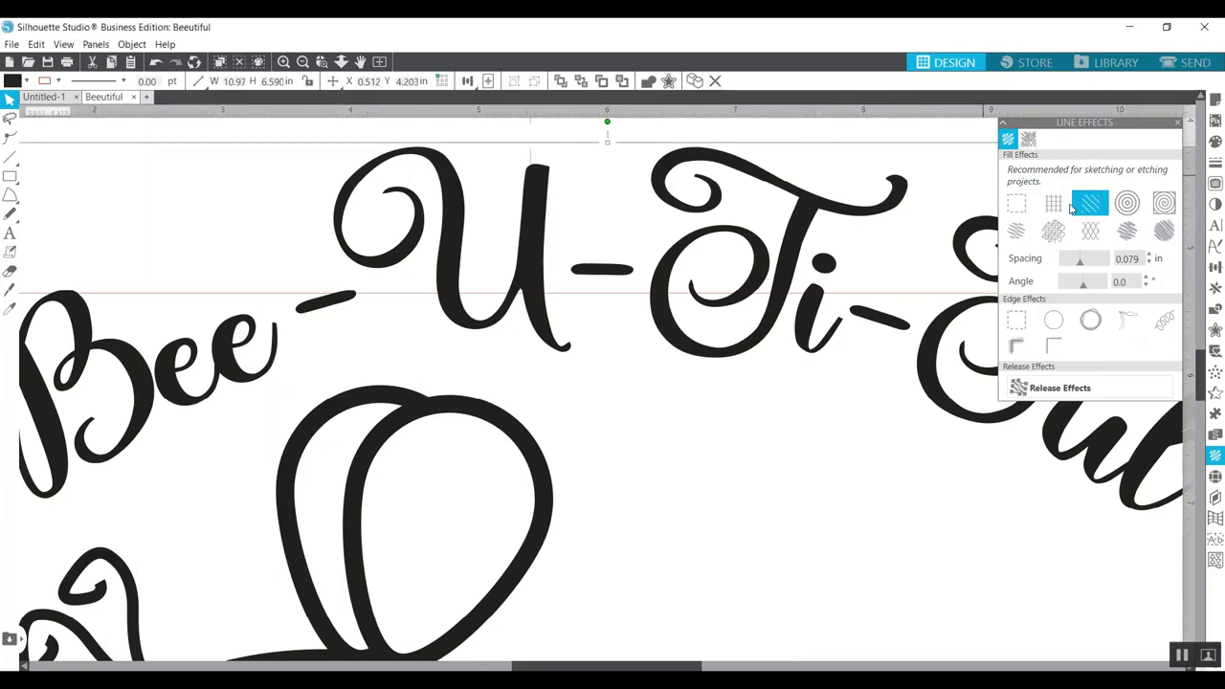
pyautogui.click(1053, 205)
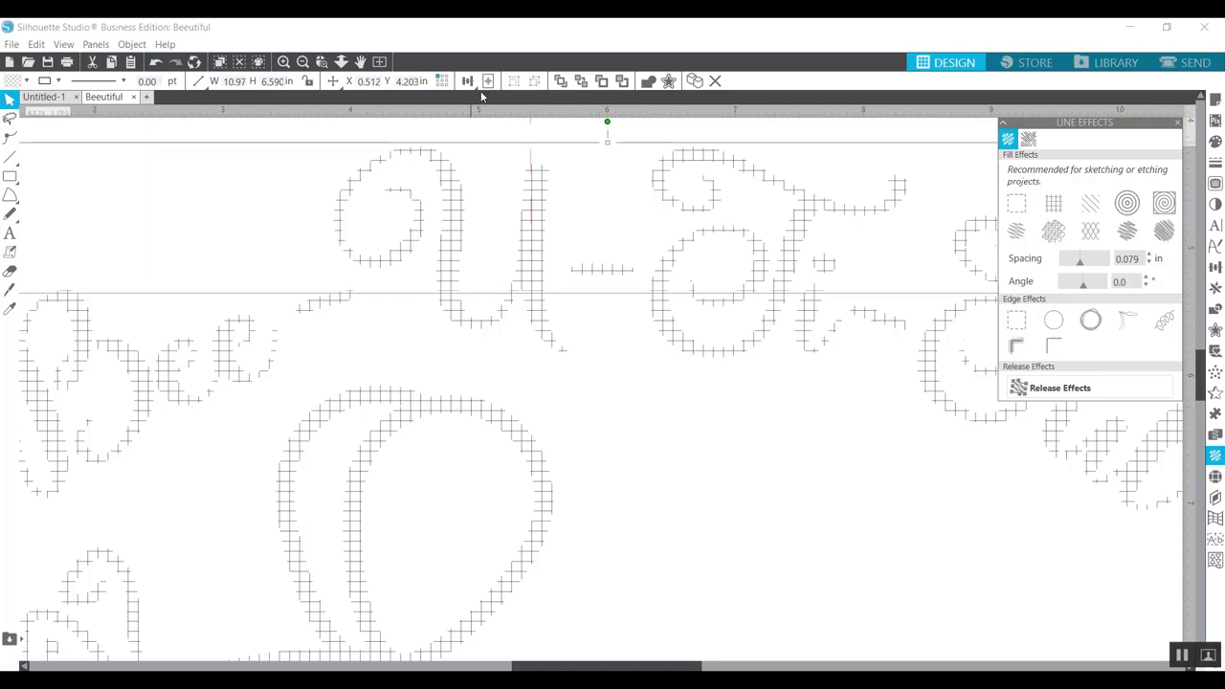
pyautogui.click(304, 62)
pyautogui.click(303, 63)
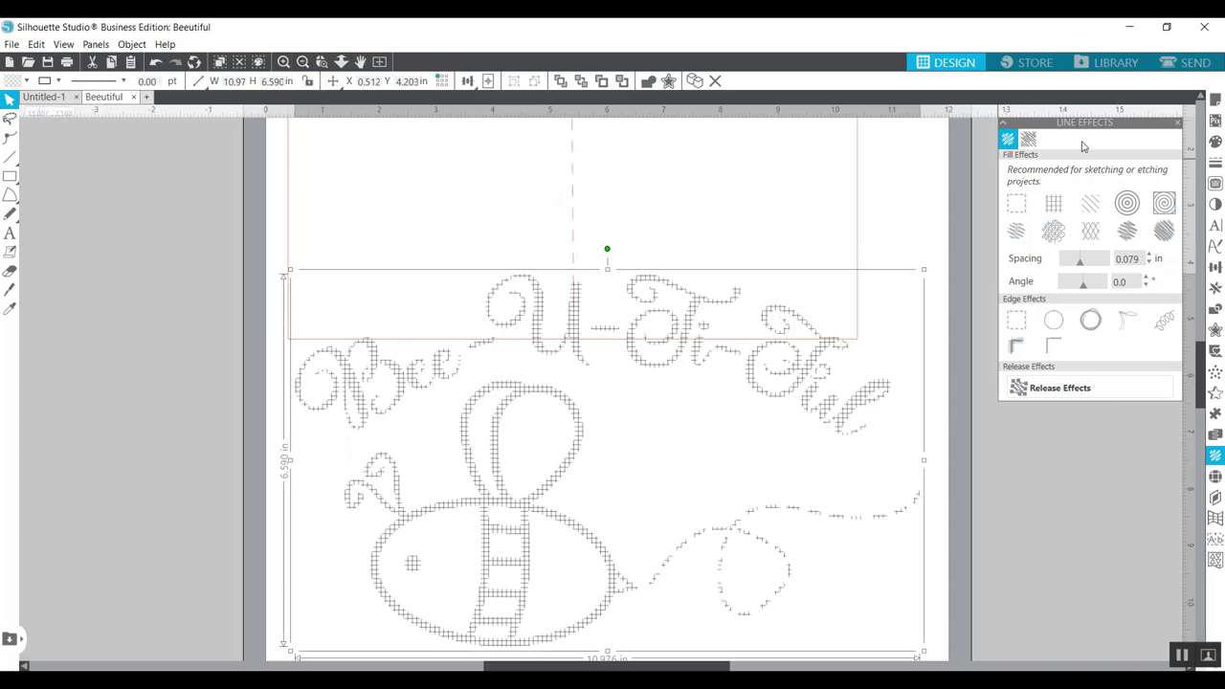
# - Check the hatched design in the send preview, and shrink it to about 4.5 in wide on the right half of the card
pyautogui.click(1193, 63)
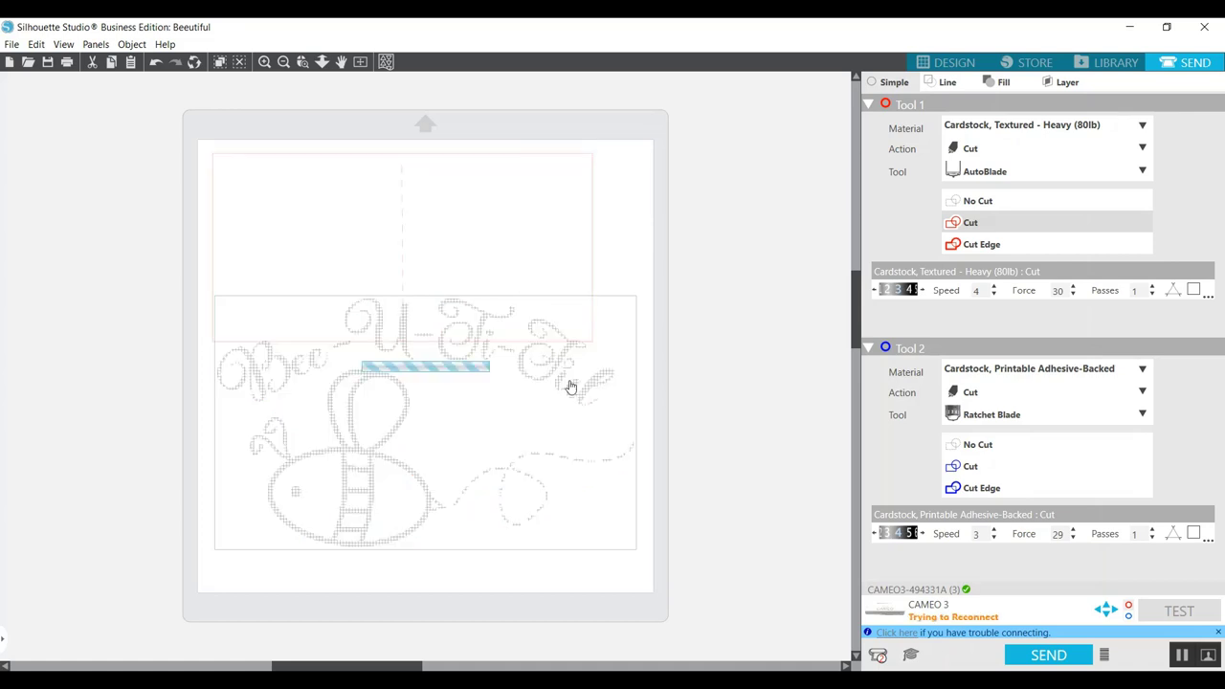
pyautogui.click(952, 64)
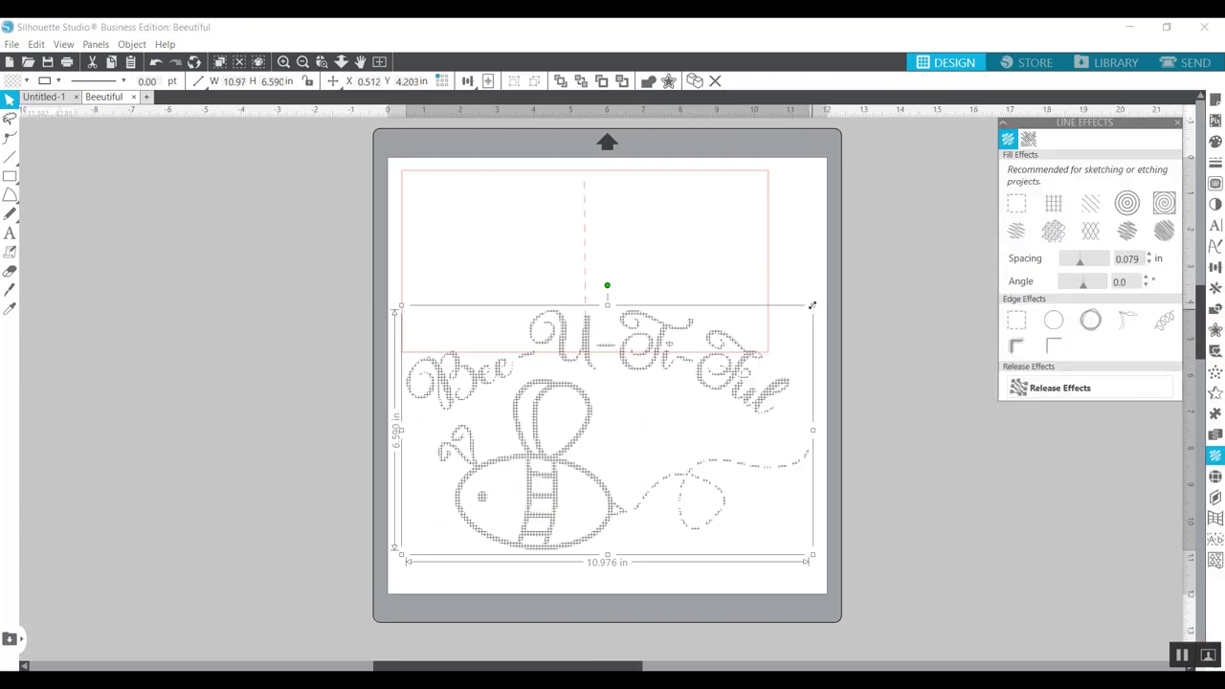
pyautogui.moveTo(811, 304); pyautogui.dragTo(723, 228)
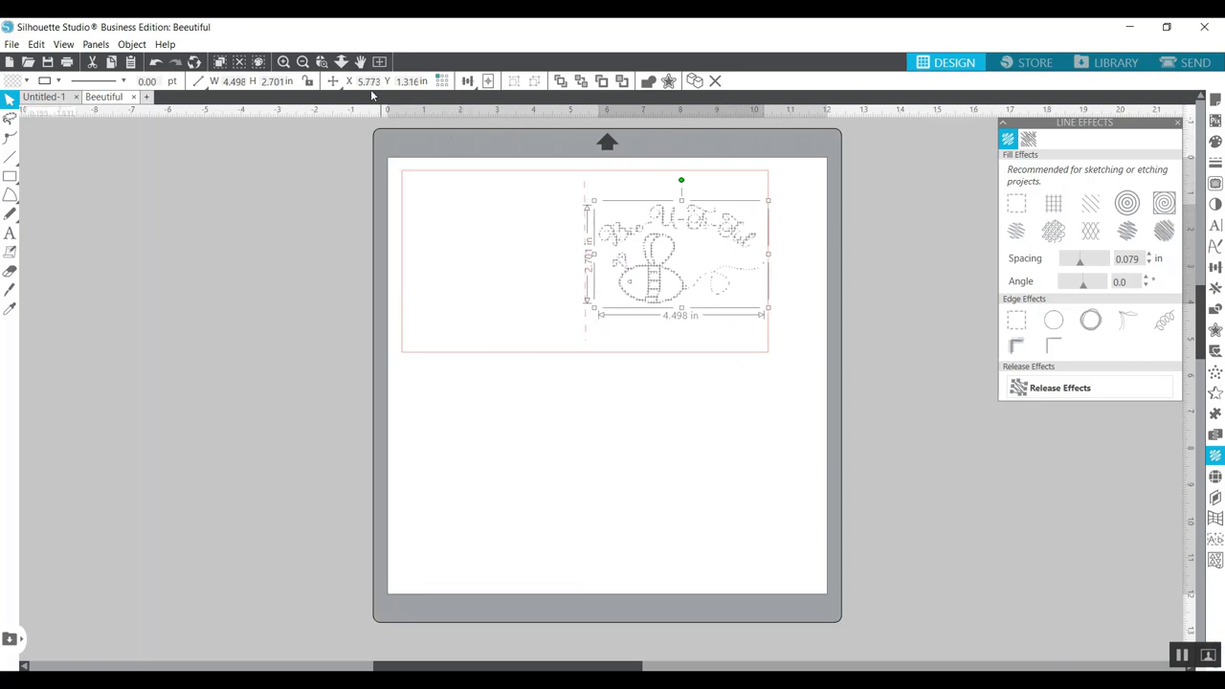
# - Tighten the spacing of the bee design's grid fill to 0.020 in
pyautogui.click(322, 62)
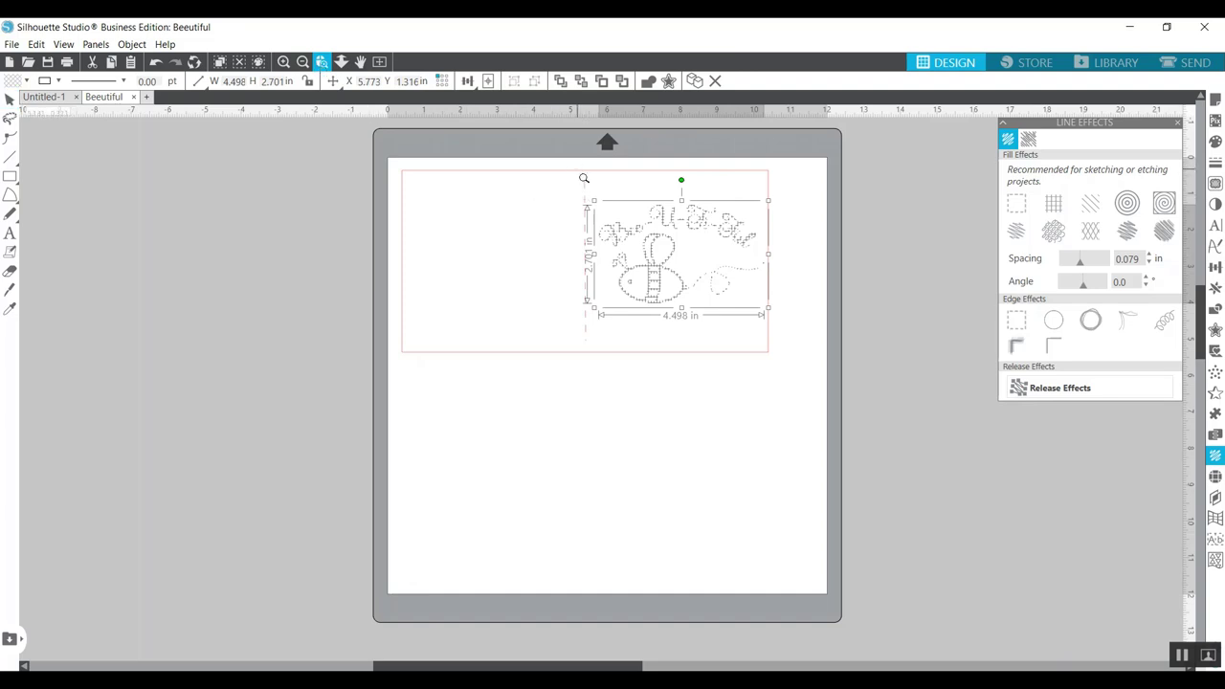
pyautogui.moveTo(583, 178); pyautogui.dragTo(801, 361)
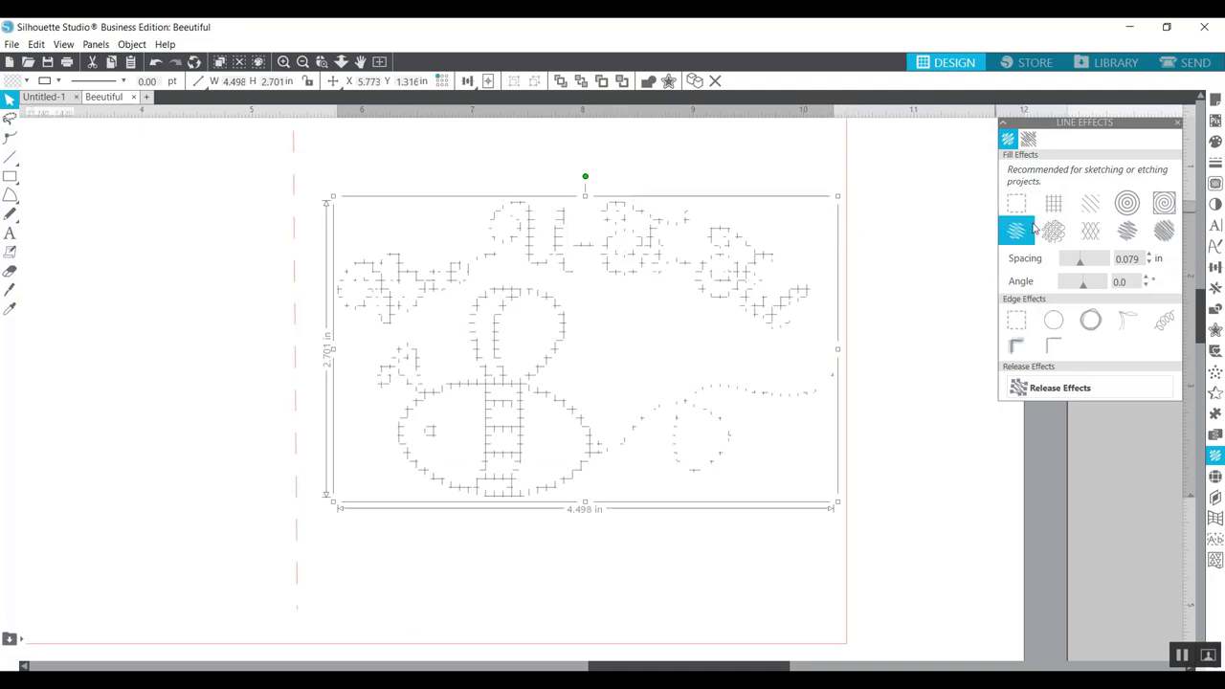
pyautogui.click(1081, 266)
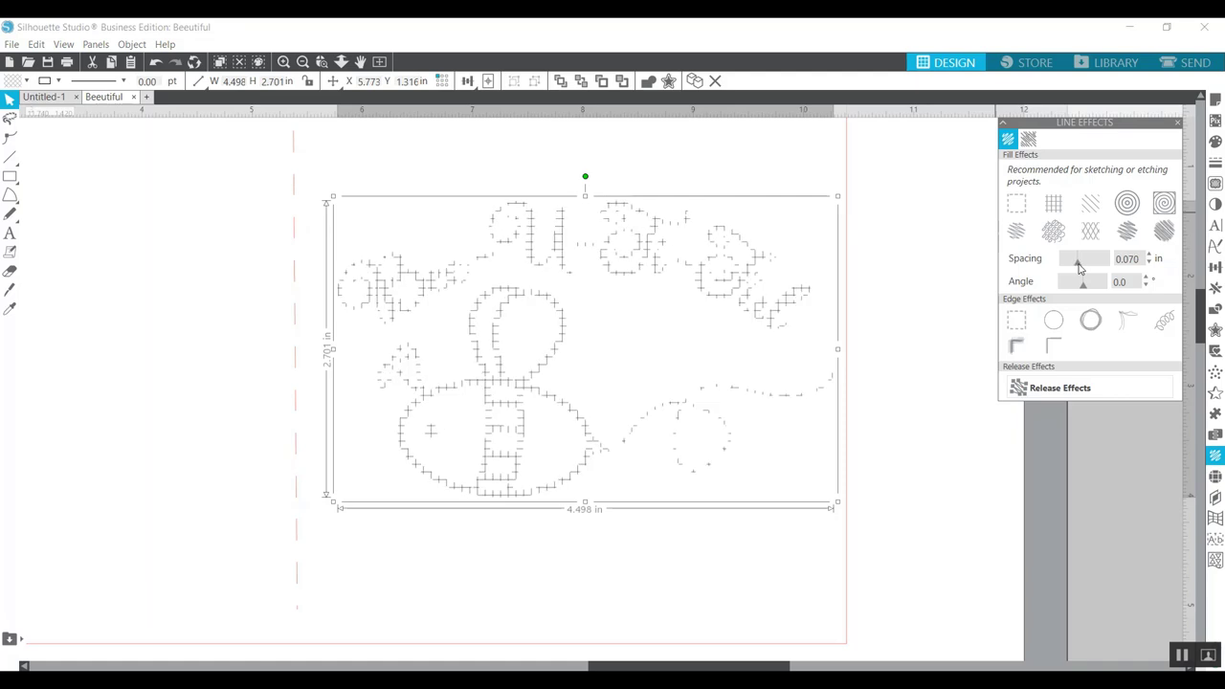
pyautogui.moveTo(1080, 268); pyautogui.dragTo(1065, 269)
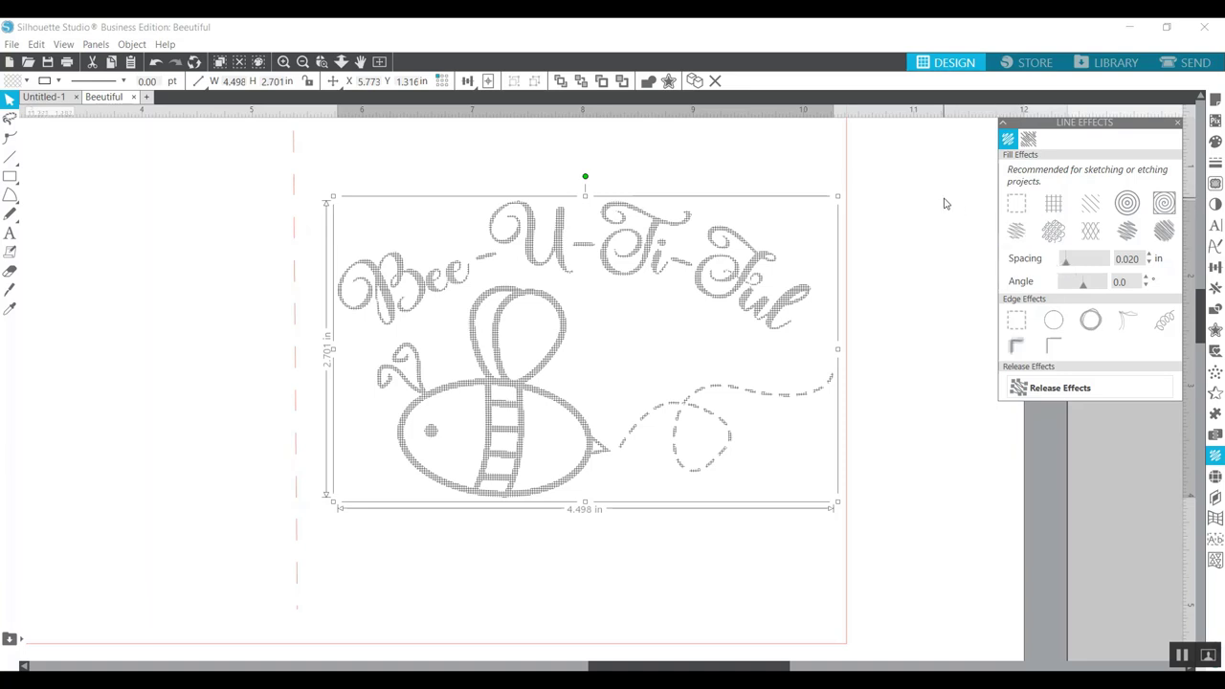
# - In the send settings, set both the card template and the bee design to No Cut
pyautogui.click(1186, 63)
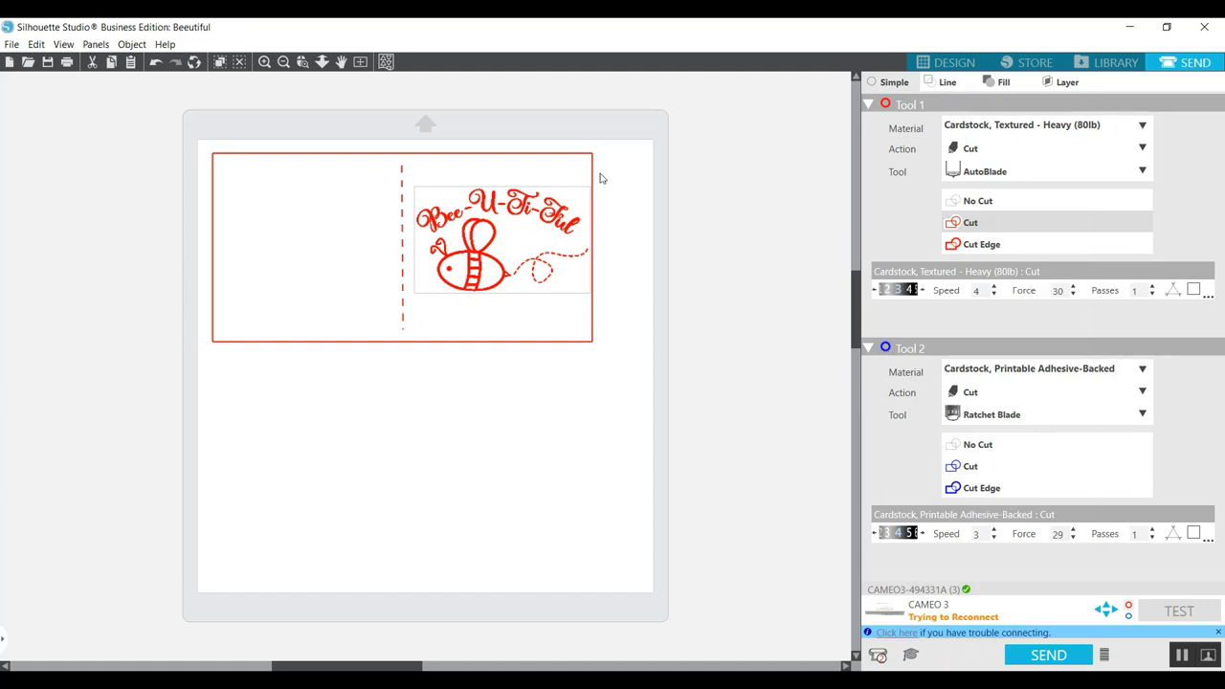
pyautogui.click(571, 162)
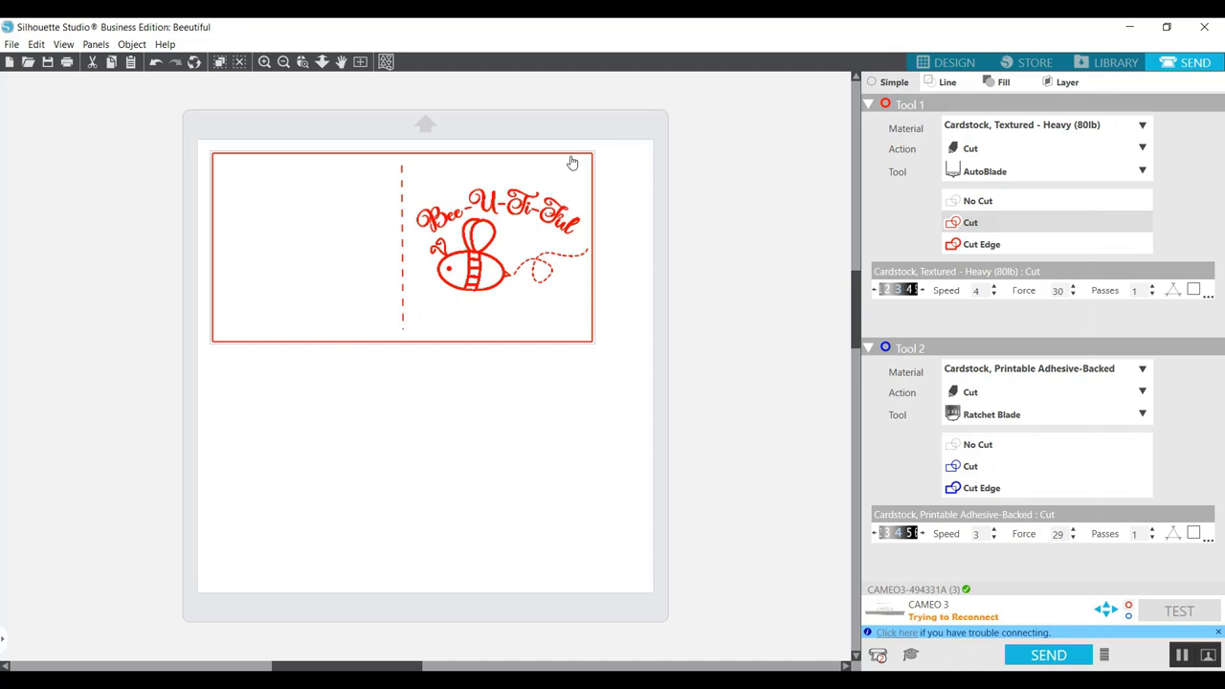
pyautogui.click(974, 203)
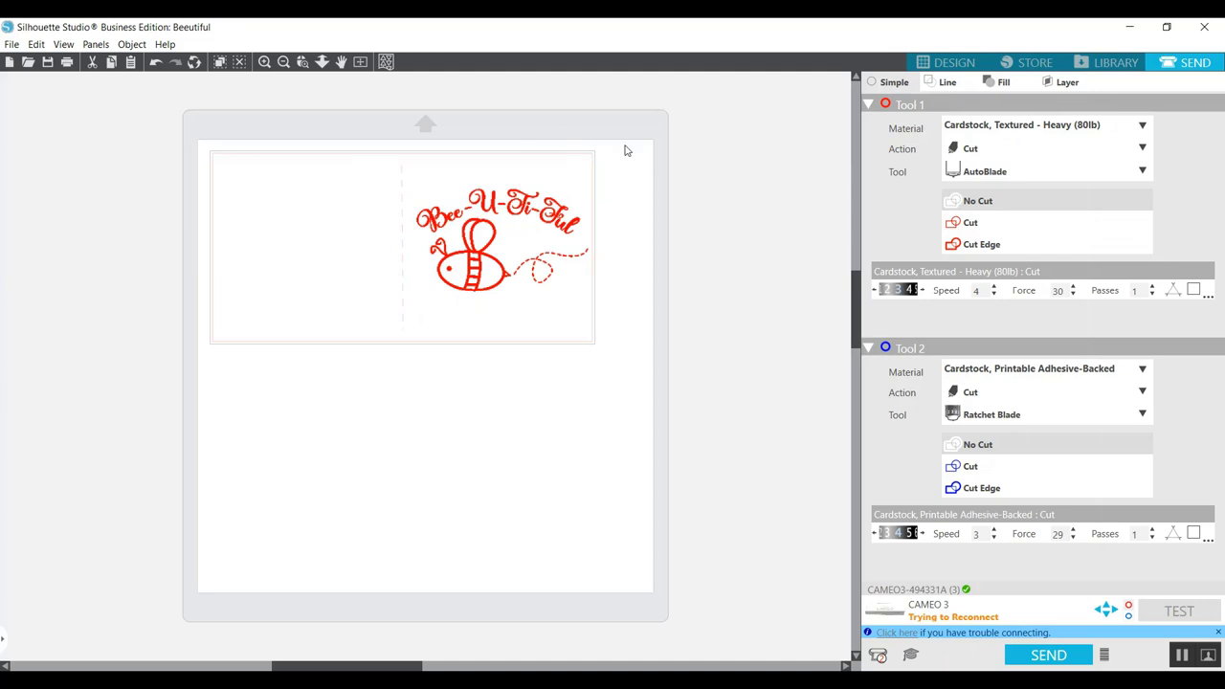
pyautogui.click(538, 212)
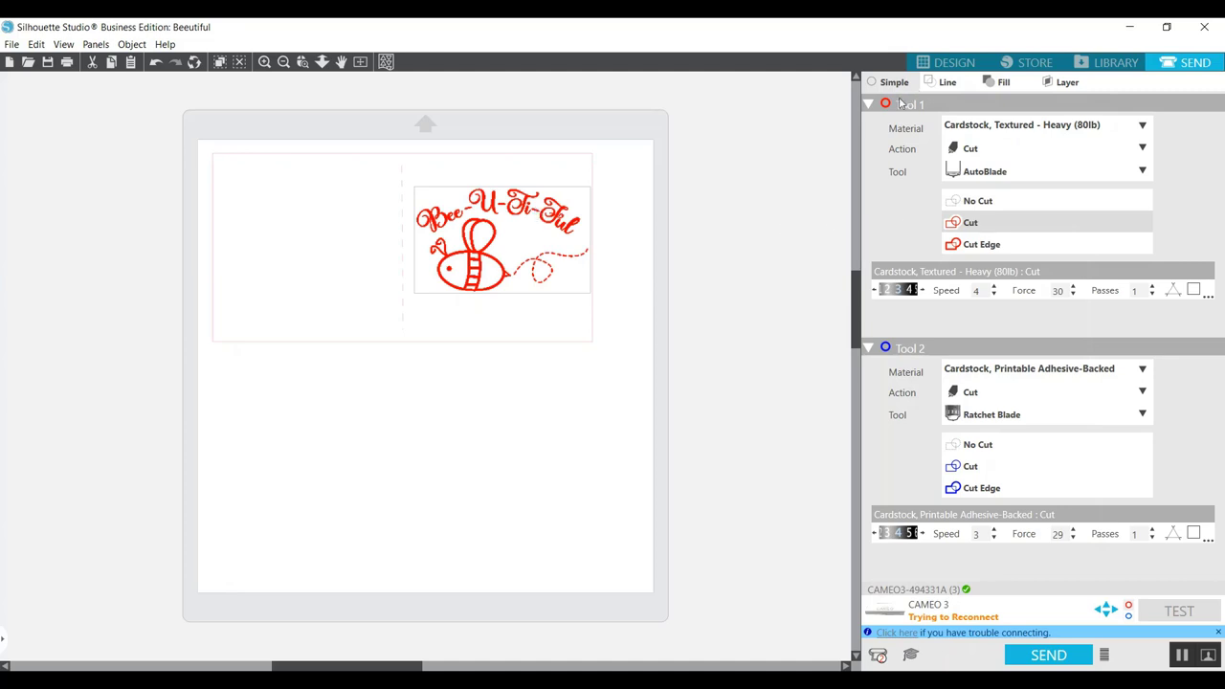
pyautogui.click(988, 203)
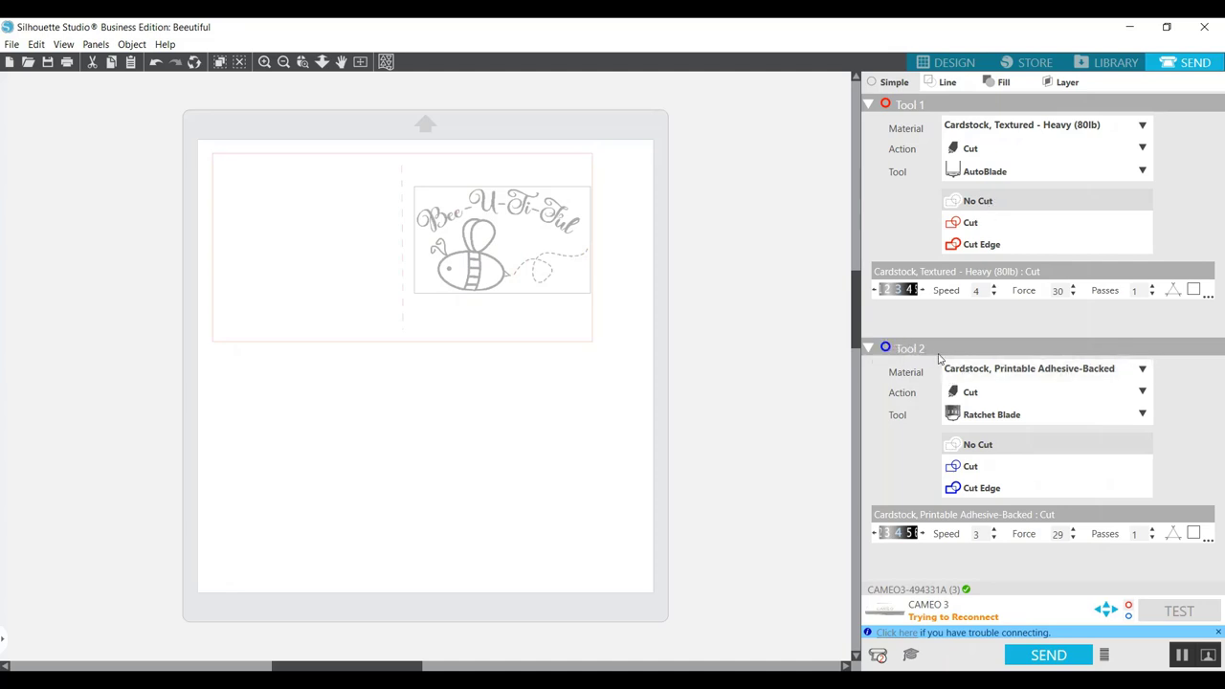
# - Assign the bee design to Tool 2 with the Sketch action, and choose Cardstock, Plain as Tool 2's material
pyautogui.click(1144, 394)
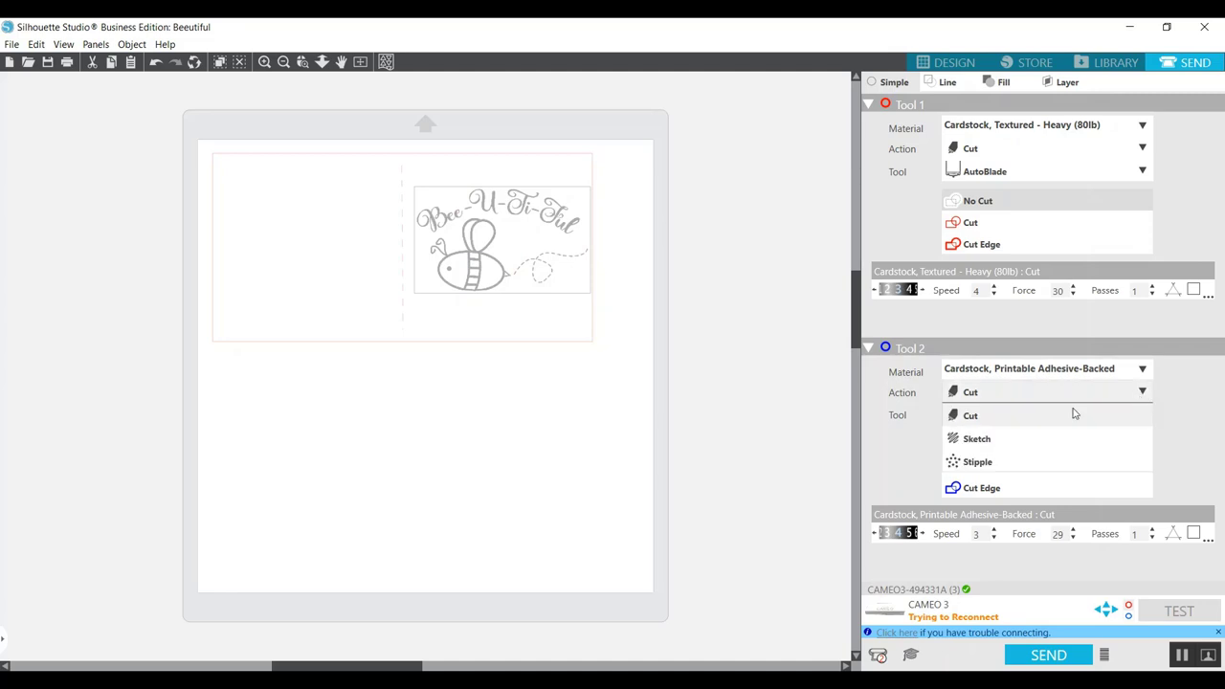
pyautogui.click(981, 439)
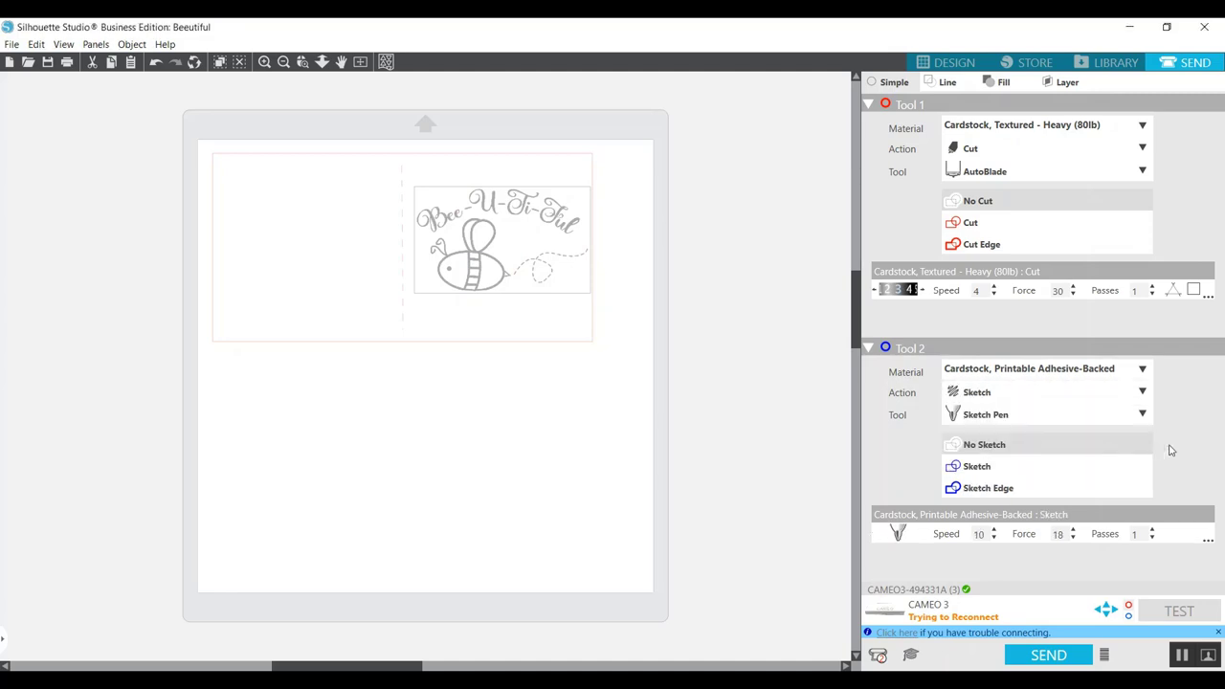
pyautogui.click(976, 466)
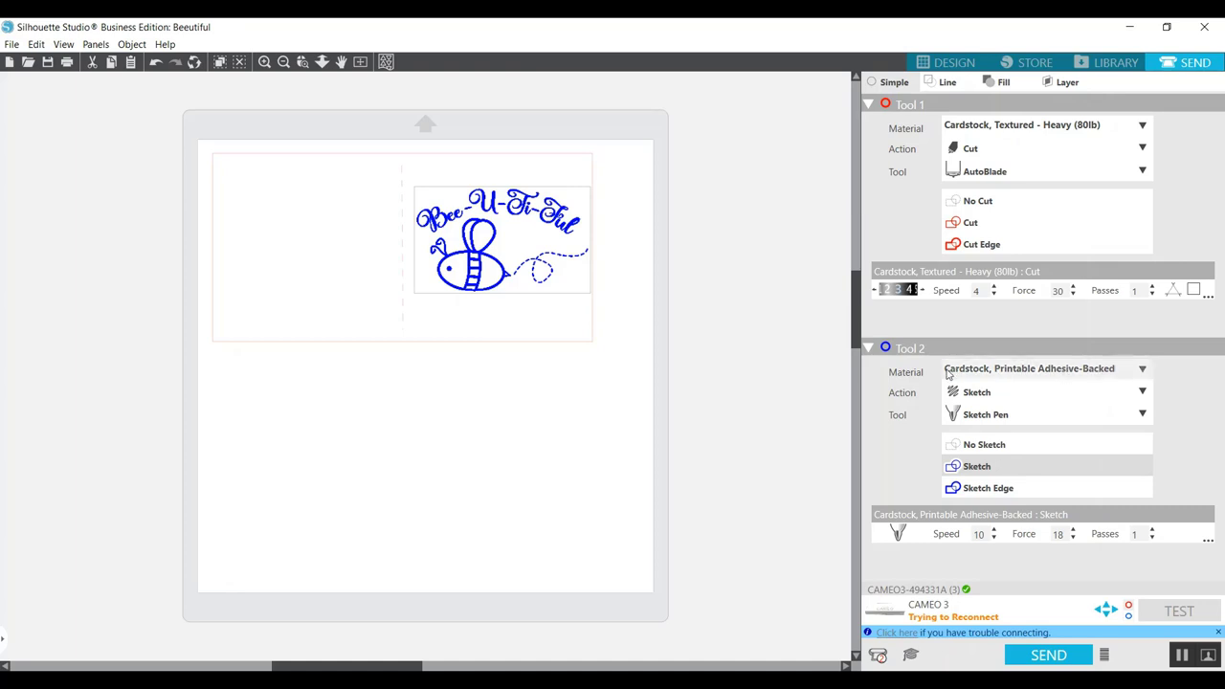
pyautogui.click(1143, 369)
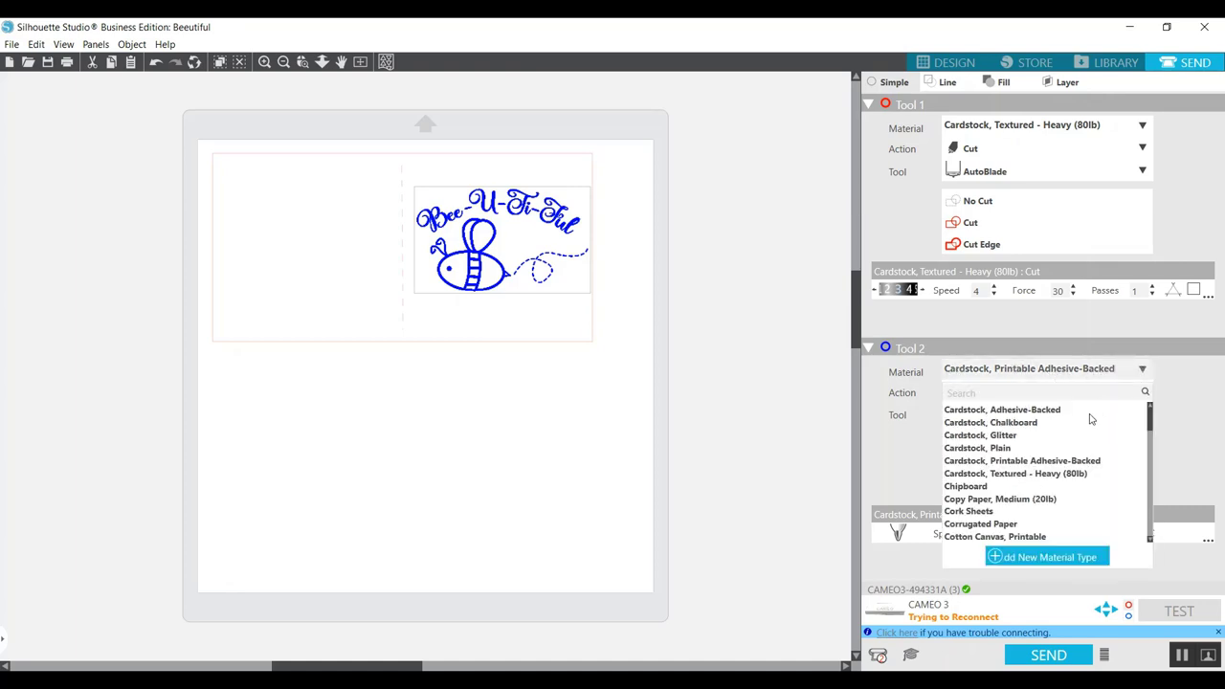
pyautogui.click(1022, 449)
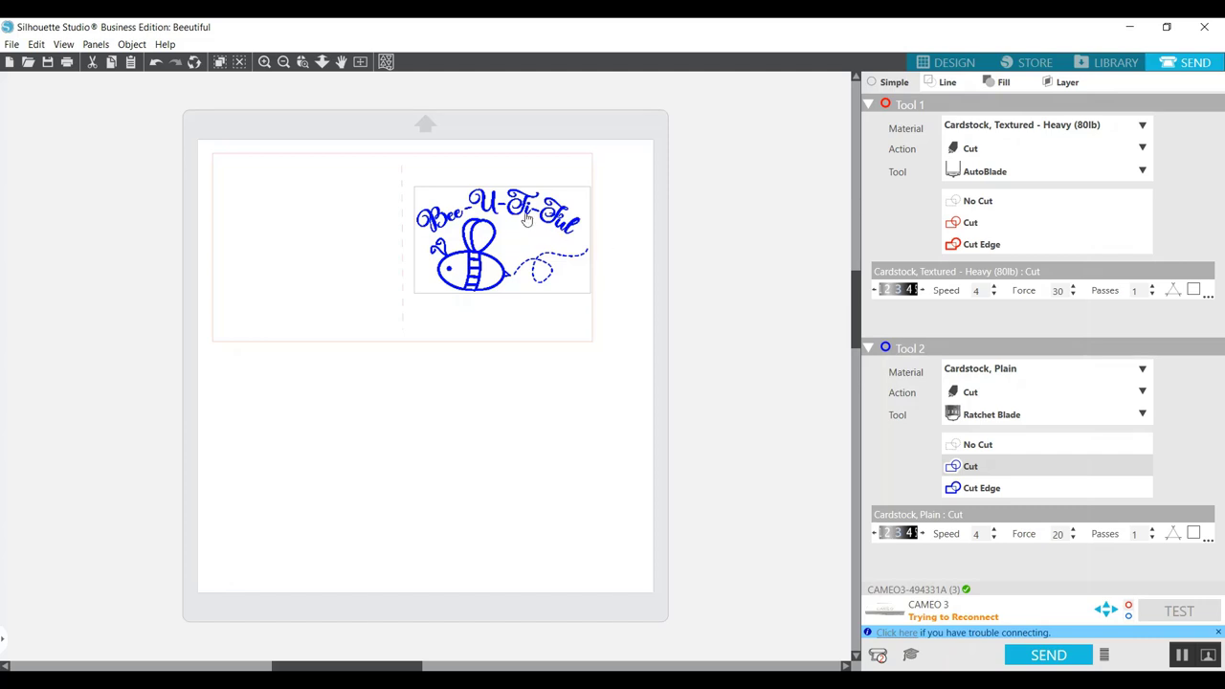
# - Set the bee design to No Cut and assign the card template to Cut with Tool 1
pyautogui.click(981, 446)
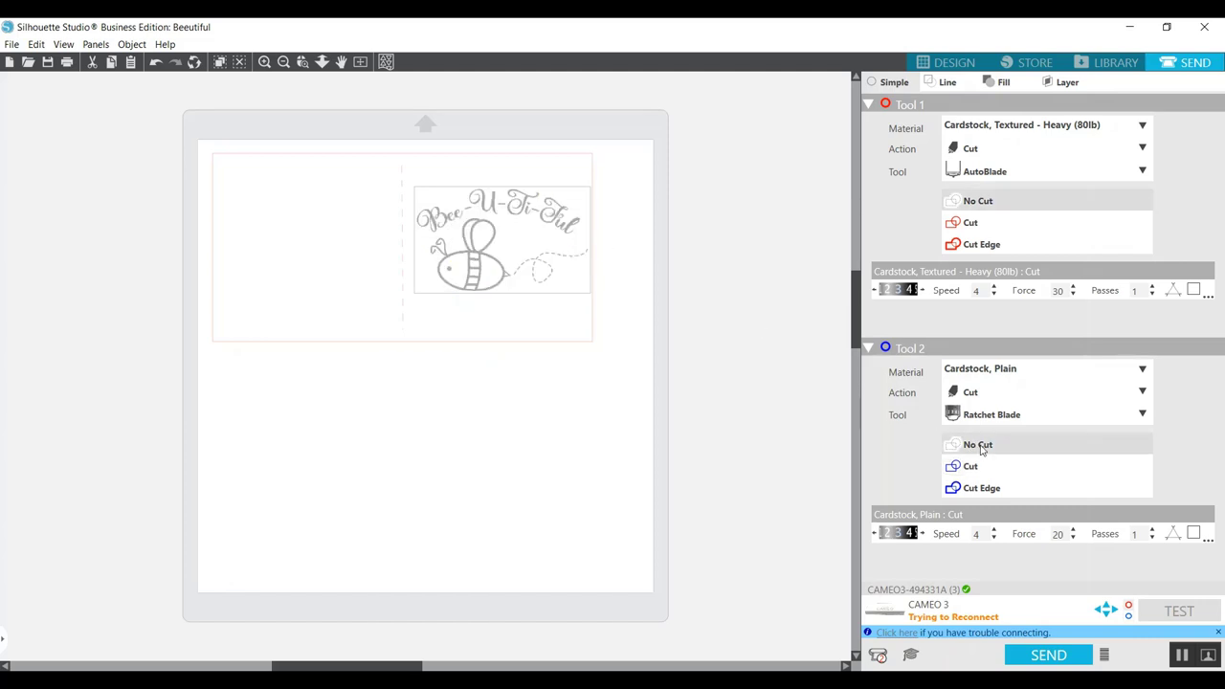
pyautogui.click(552, 163)
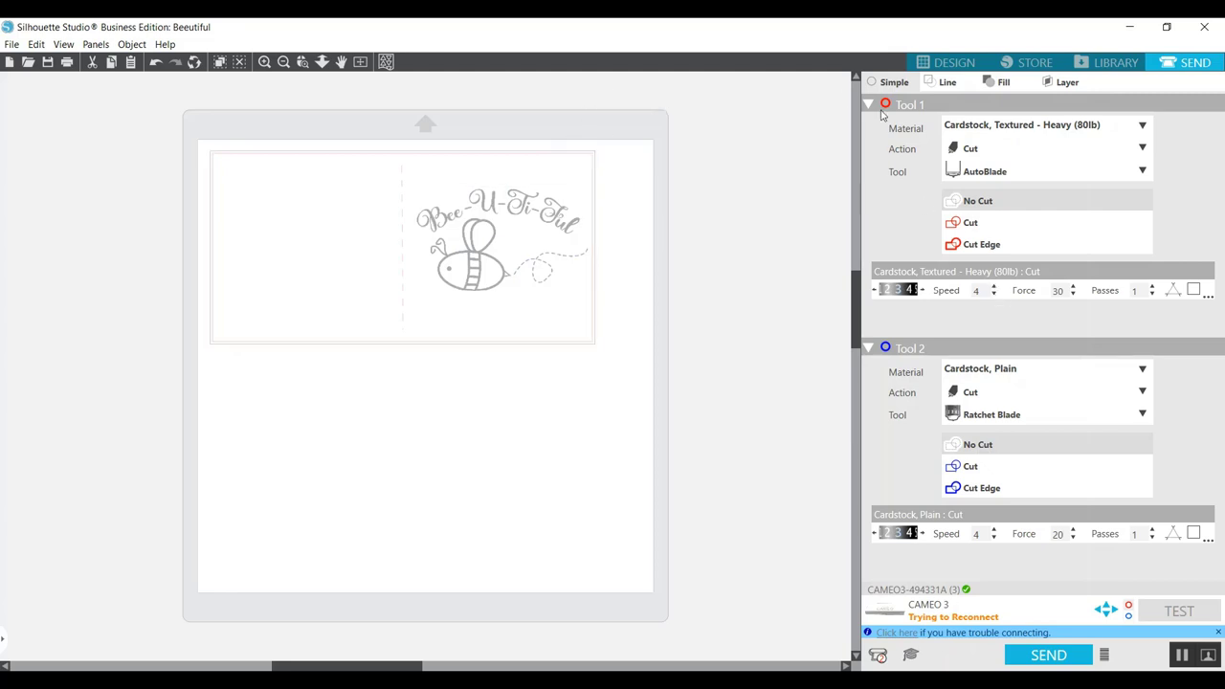
pyautogui.click(971, 224)
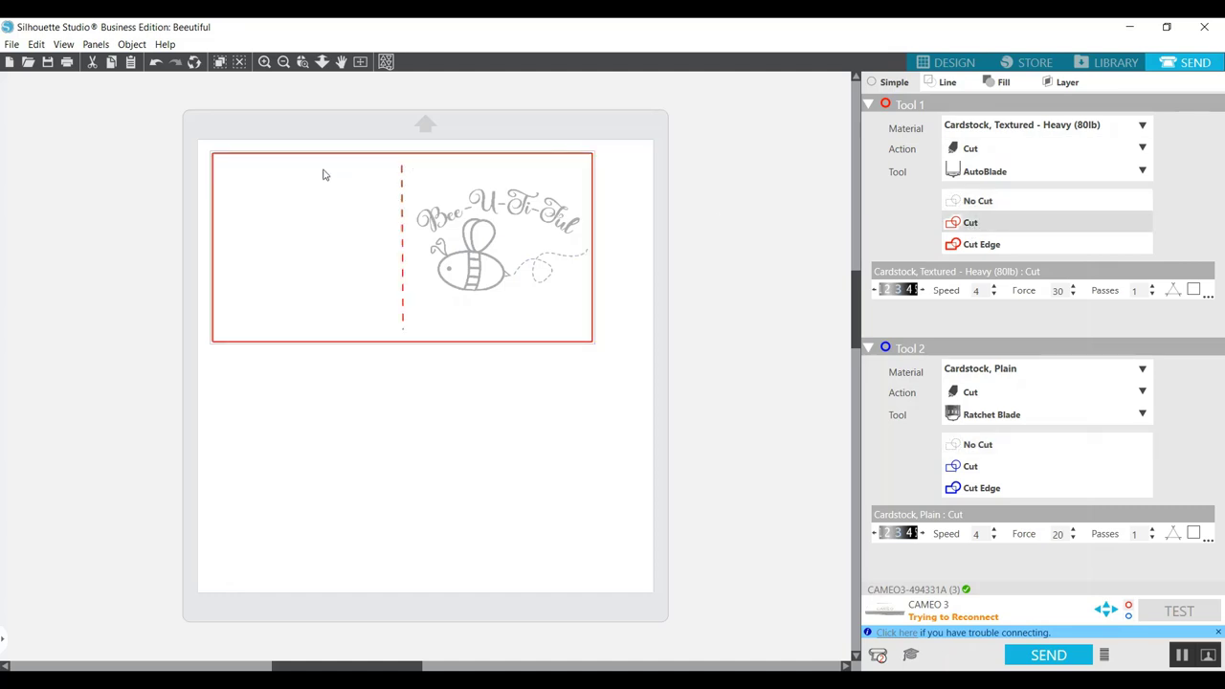